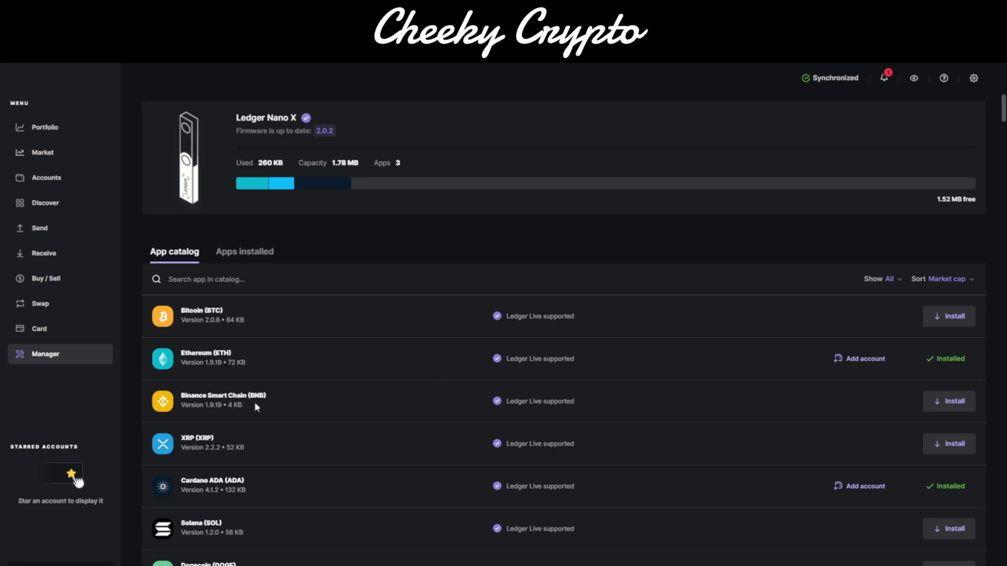
# Install the Binance Smart Chain (BNB) app on the Nano X and start adding its account.
pyautogui.click(948, 404)
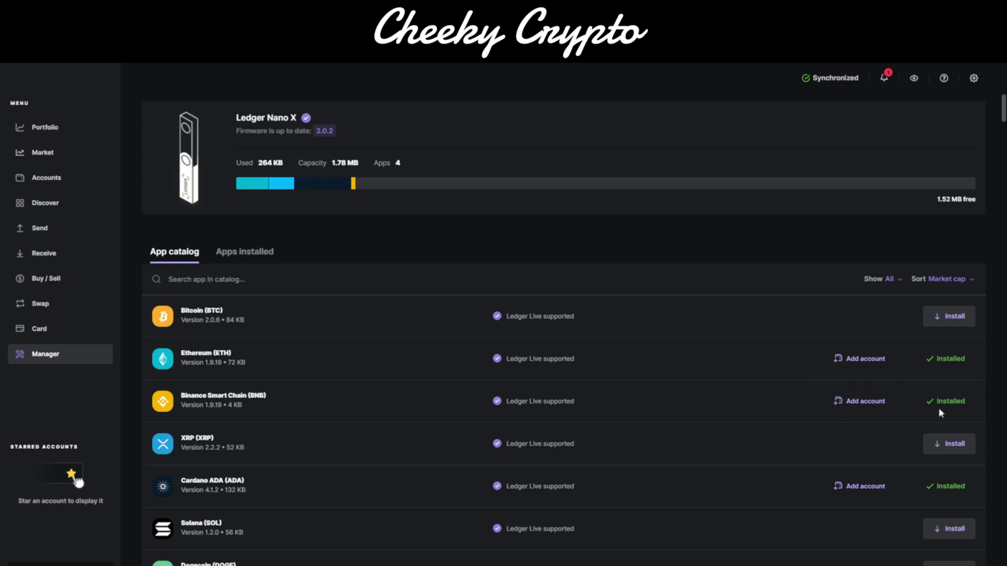
pyautogui.click(866, 402)
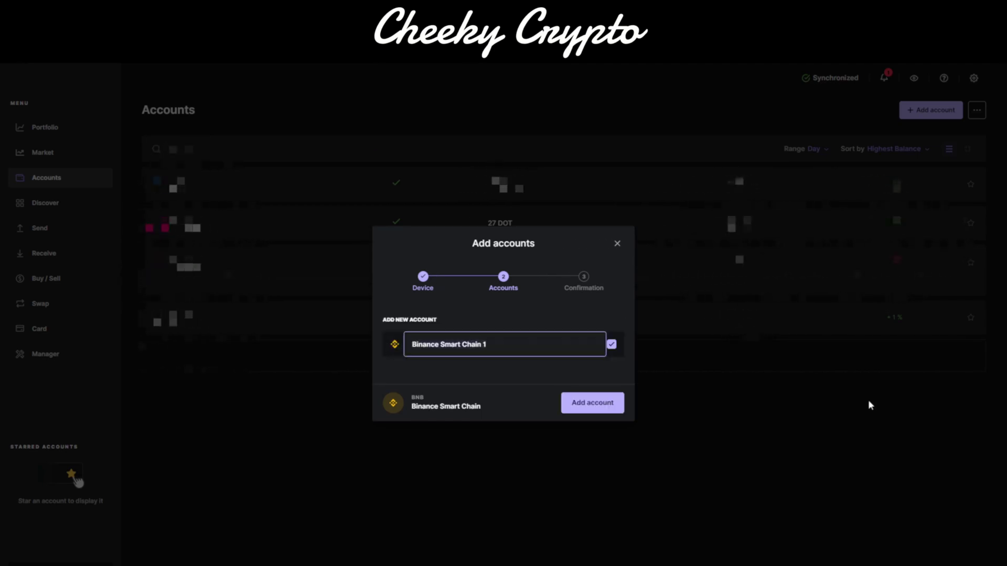
# Add the 'Binance Smart Chain 1' account, finish setup, and open its empty account page.
pyautogui.click(600, 402)
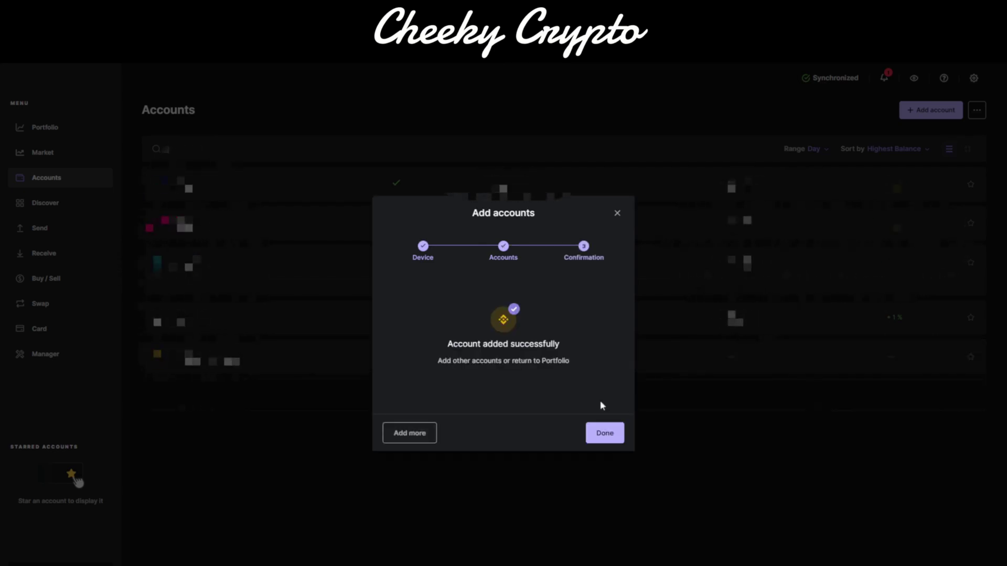
pyautogui.click(603, 433)
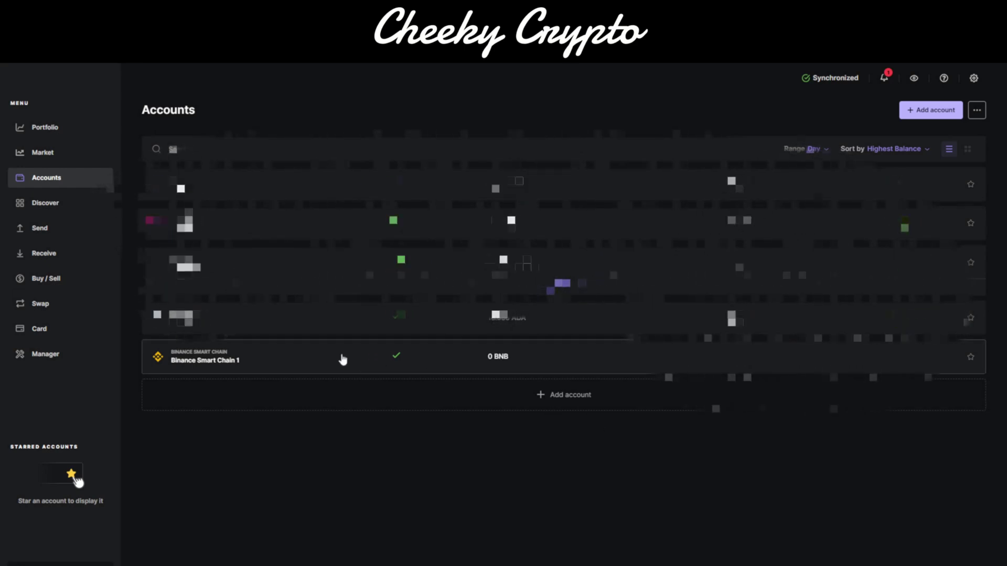
pyautogui.click(439, 361)
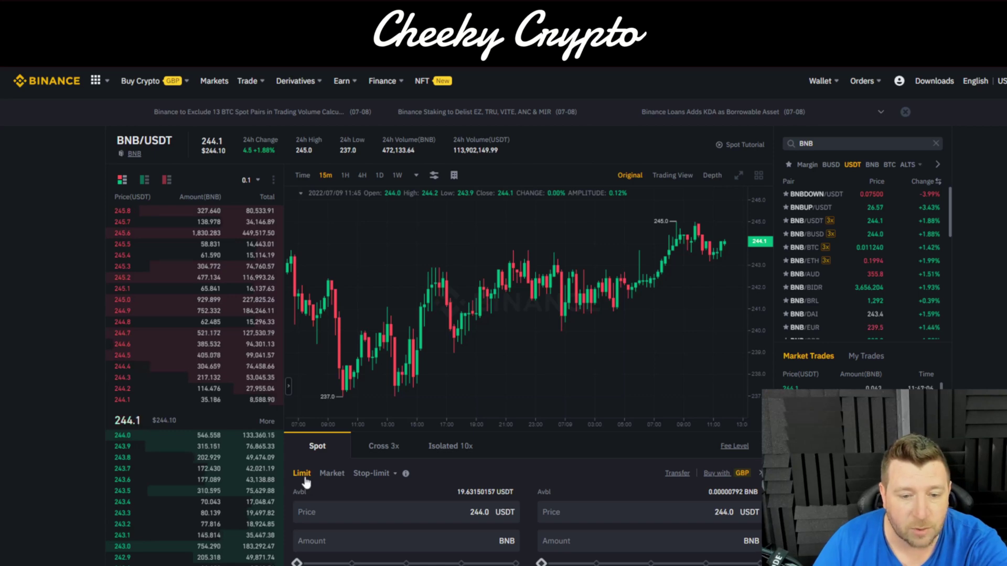
# Place a 100% market buy of BNB with all USDT, getting about 0.079 BNB.
pyautogui.scroll(-2, 409, 503)
pyautogui.click(446, 434)
pyautogui.click(452, 399)
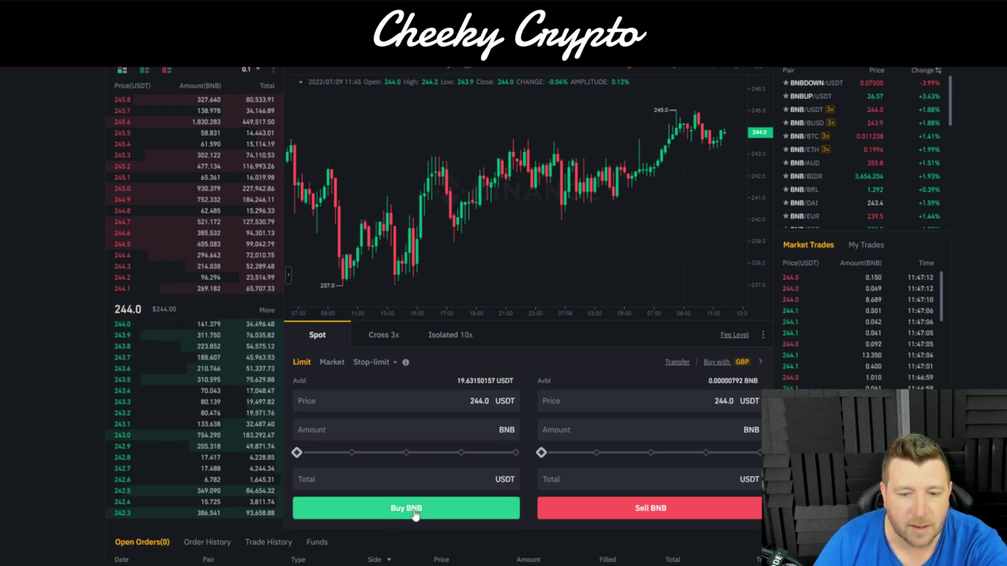
pyautogui.click(332, 367)
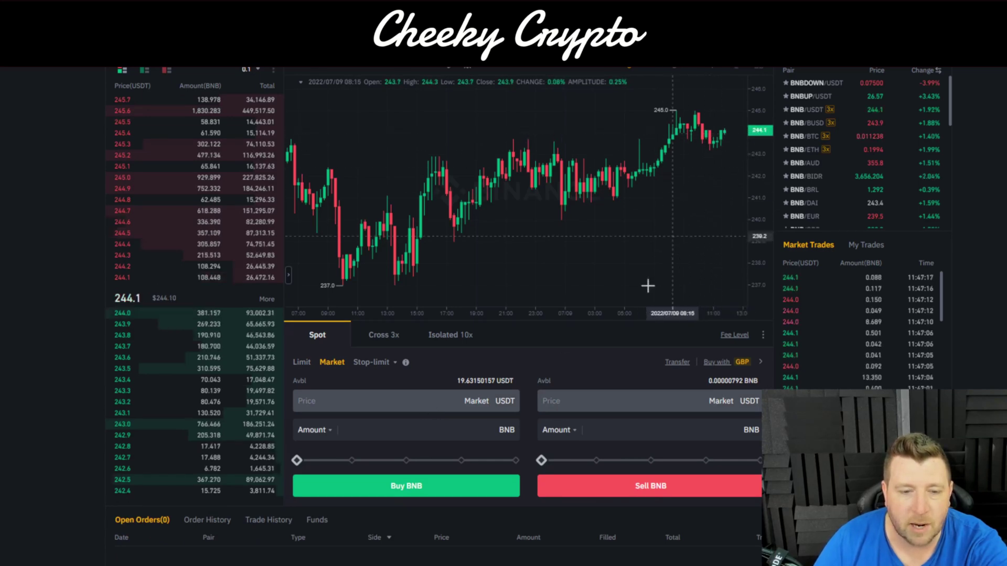
pyautogui.moveTo(297, 461); pyautogui.dragTo(514, 460)
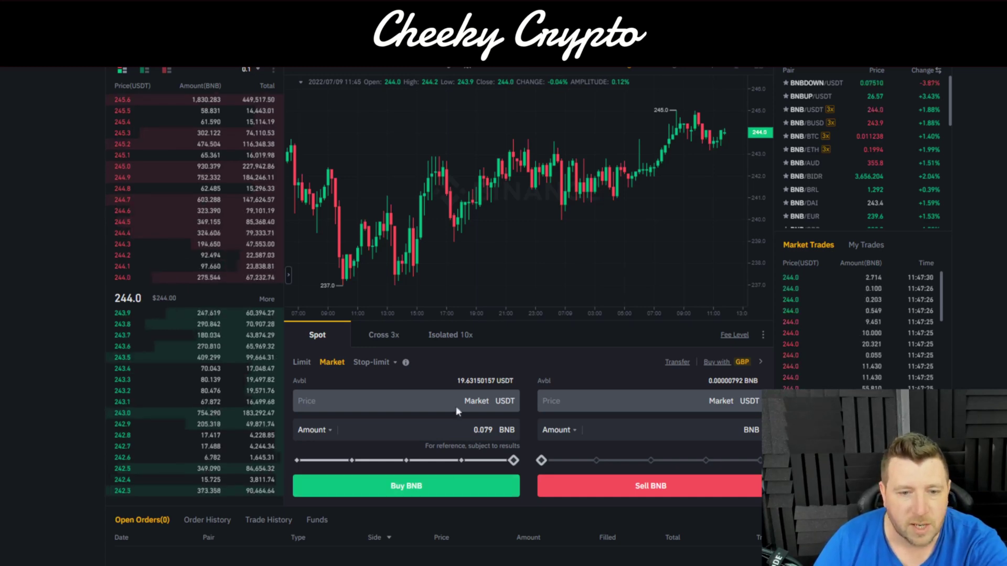
pyautogui.click(435, 490)
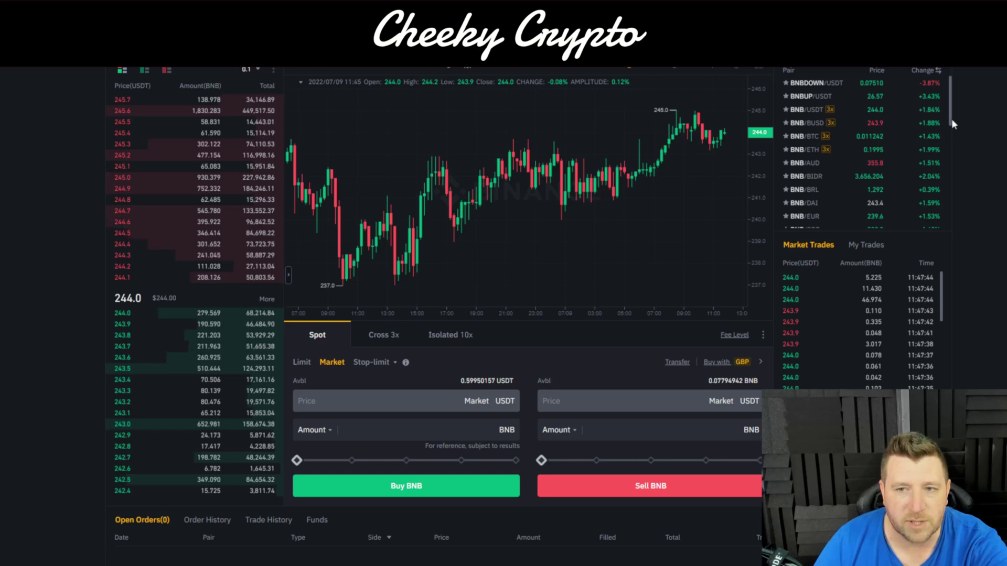
pyautogui.scroll(3, 956, 166)
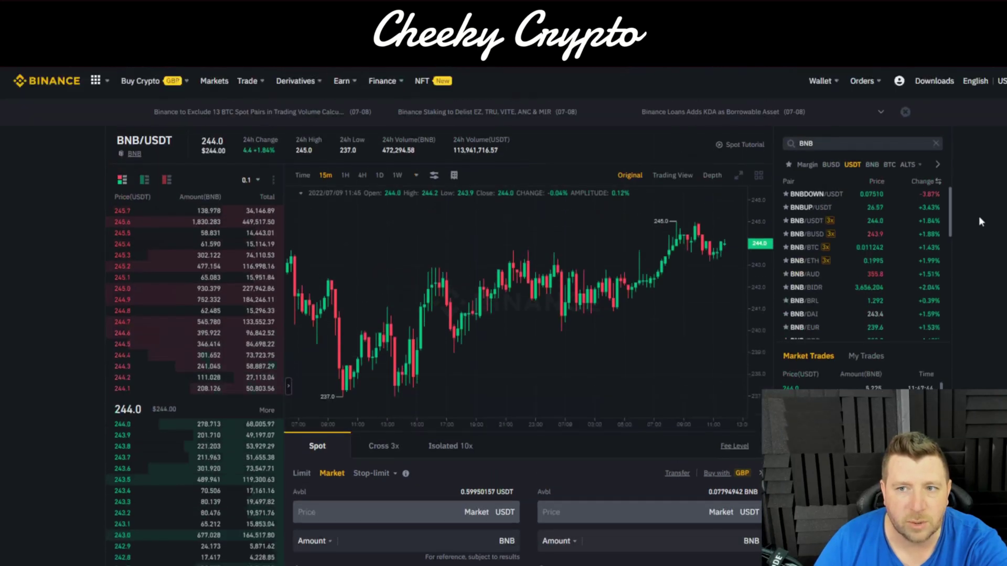
# Open the BNB withdrawal from the Fiat and Spot wallet and dismiss the safety warning.
pyautogui.moveTo(864, 84)
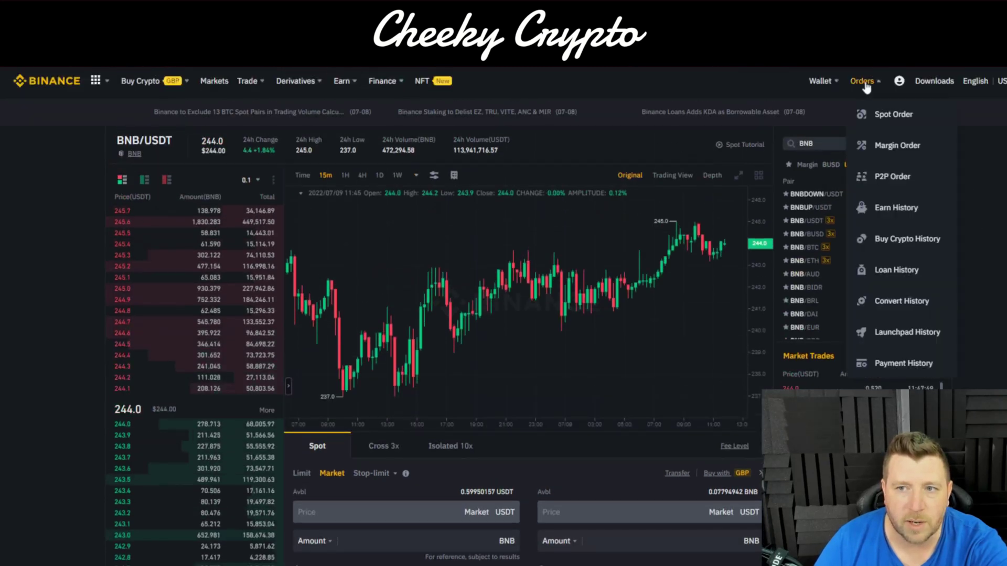
pyautogui.click(871, 117)
pyautogui.moveTo(811, 81)
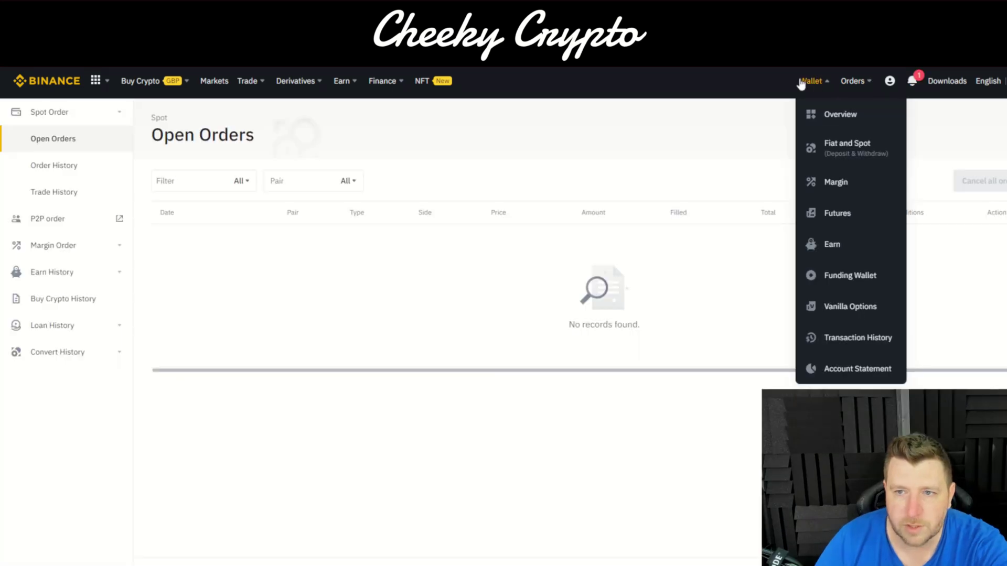
pyautogui.click(831, 152)
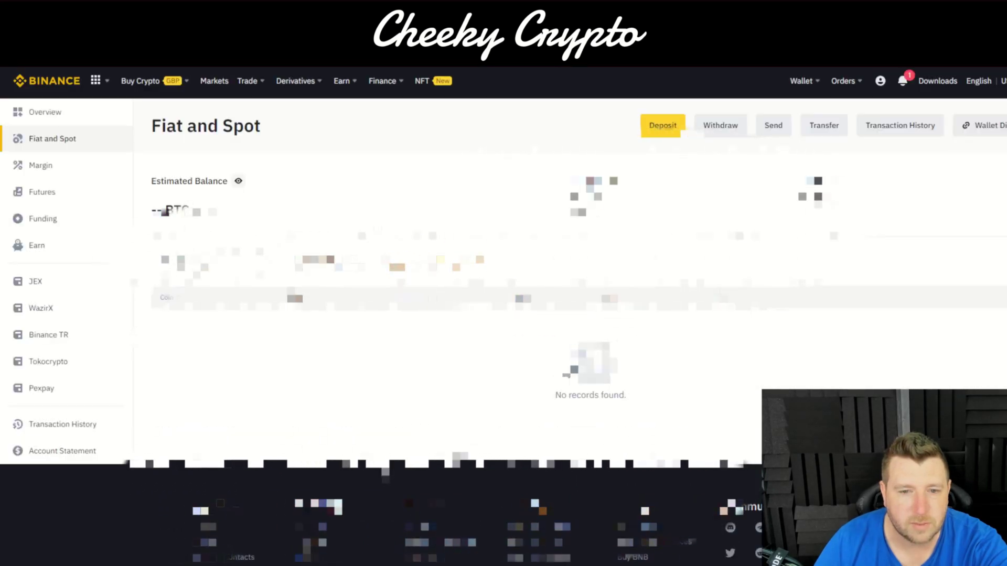
pyautogui.scroll(-2, 524, 315)
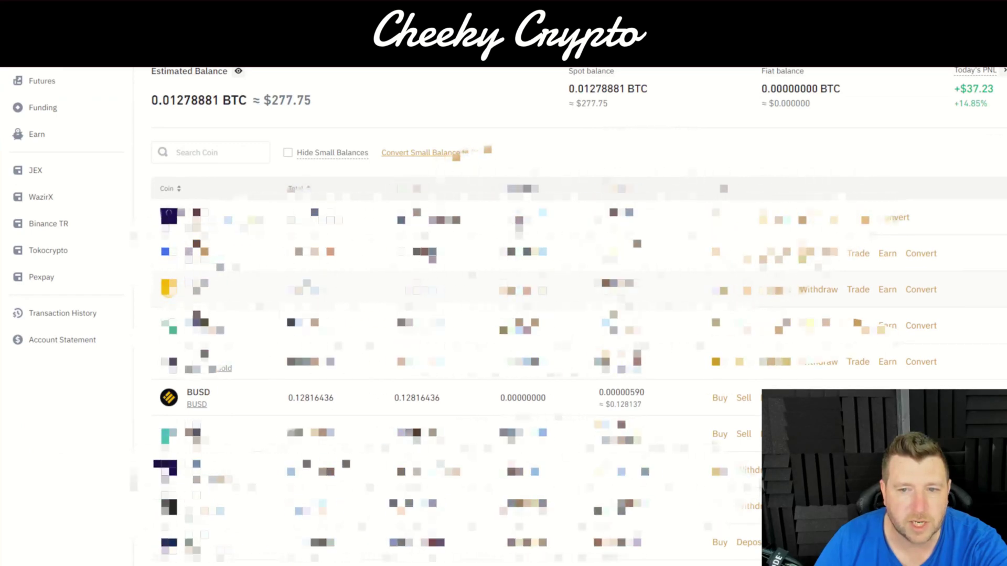
pyautogui.click(816, 289)
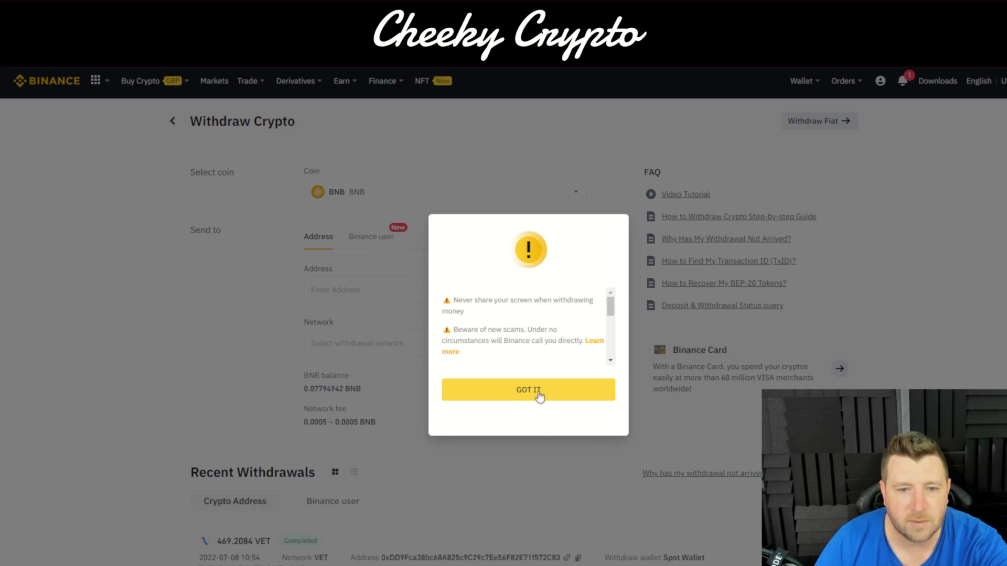
pyautogui.click(539, 395)
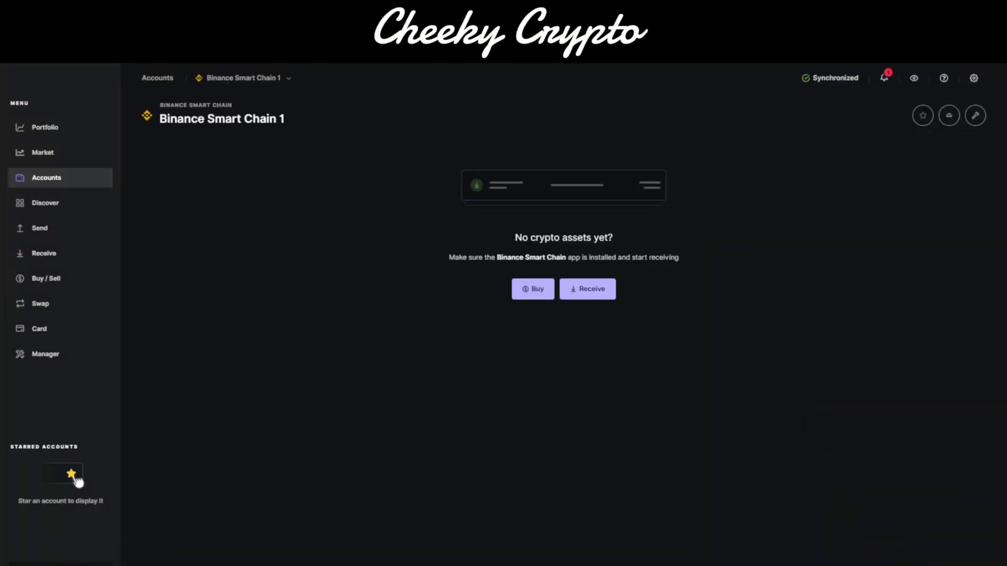
# Generate a receive address for Binance Smart Chain 1 and copy it.
pyautogui.click(588, 289)
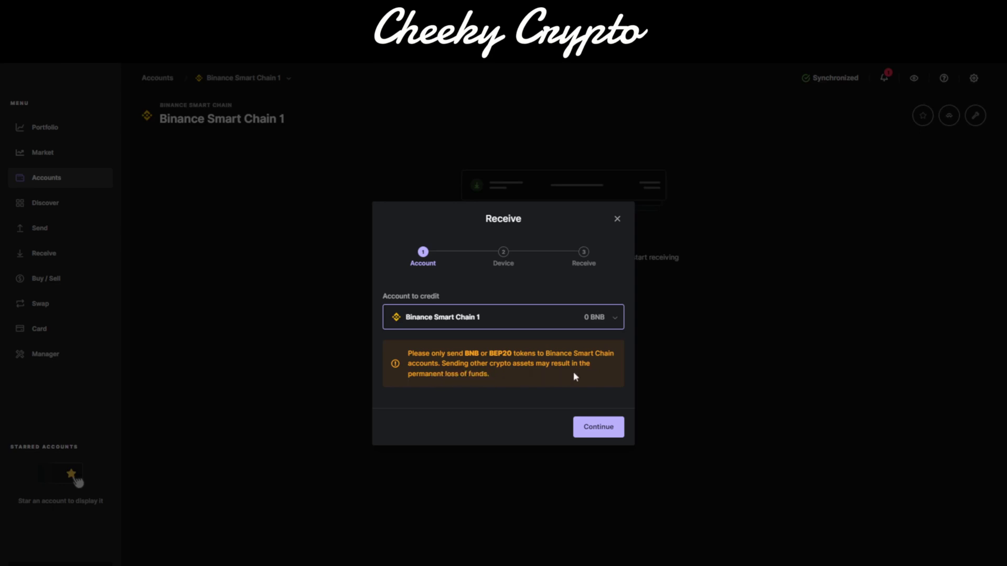
pyautogui.click(589, 431)
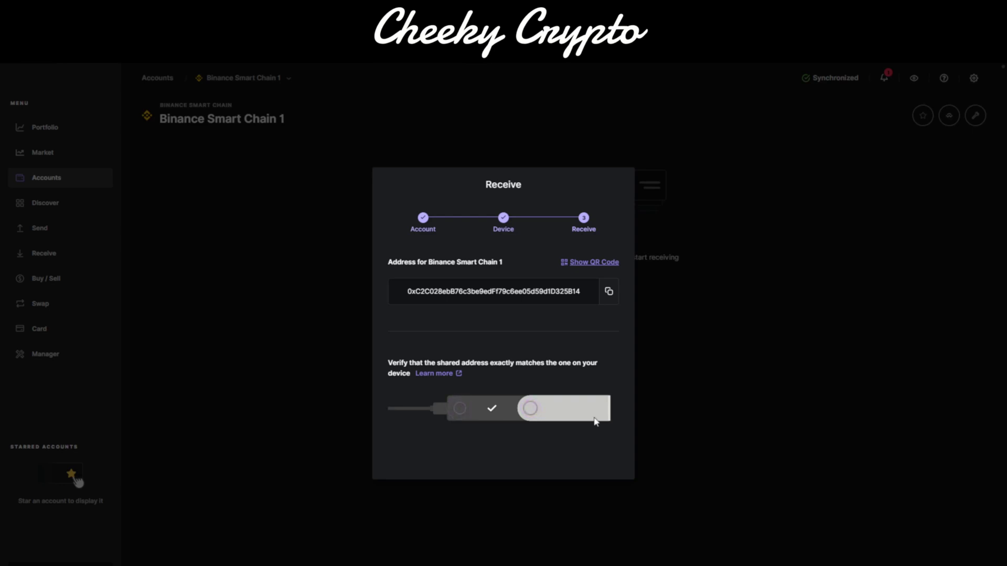
pyautogui.click(609, 295)
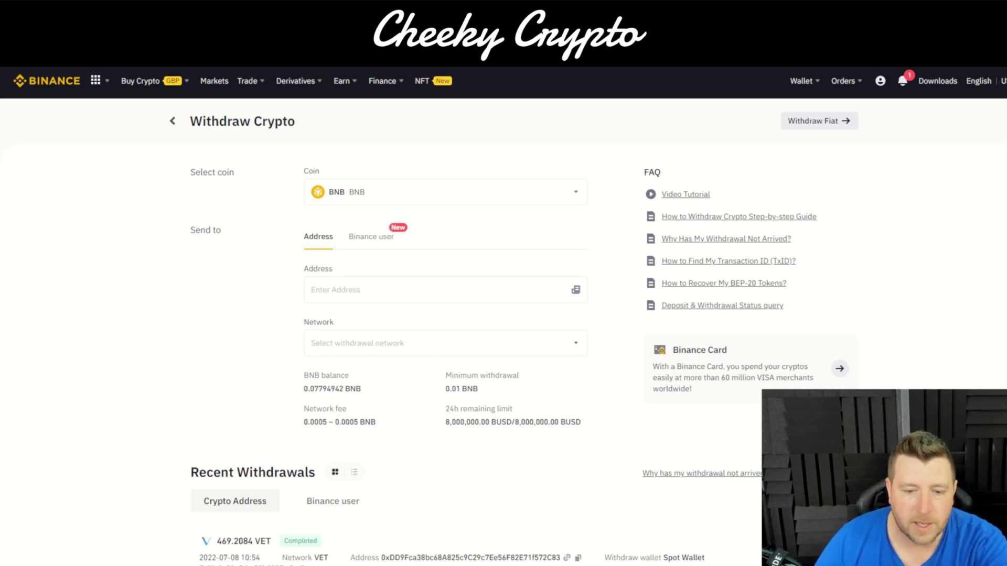
# Paste the Ledger address as destination and choose the BNB Smart Chain (BEP20) network.
pyautogui.click(385, 290)
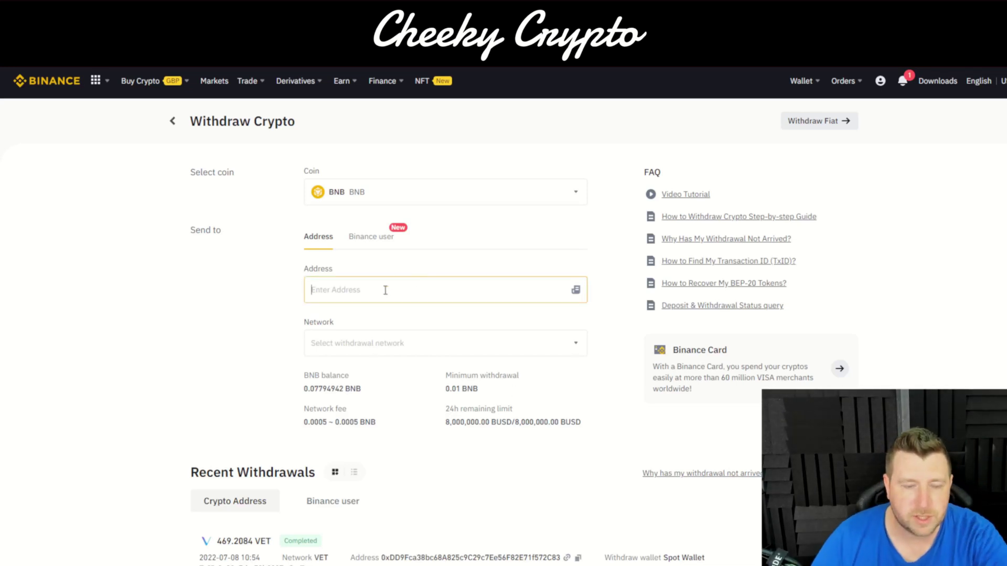
pyautogui.hotkey('ctrl', 'v')
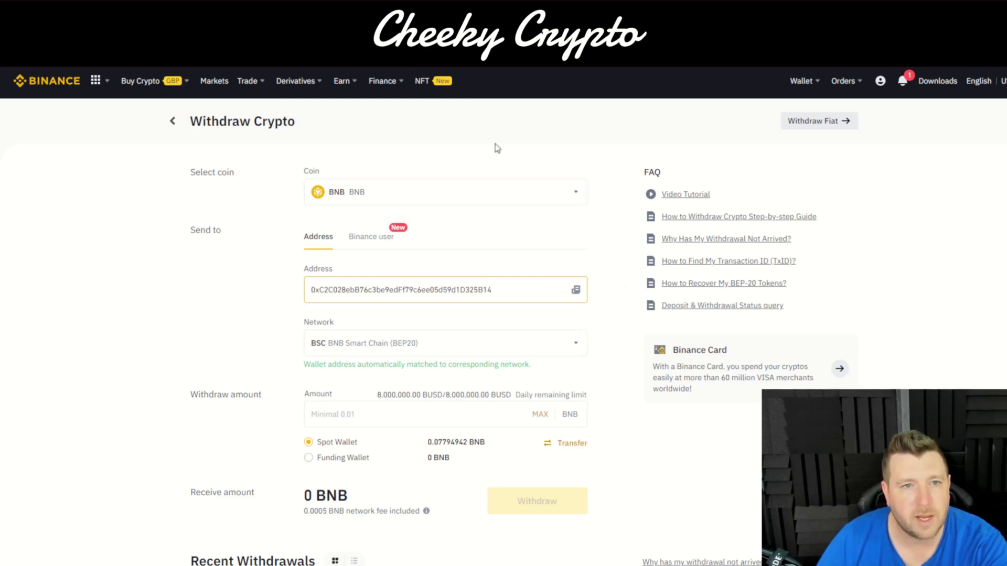
pyautogui.click(576, 346)
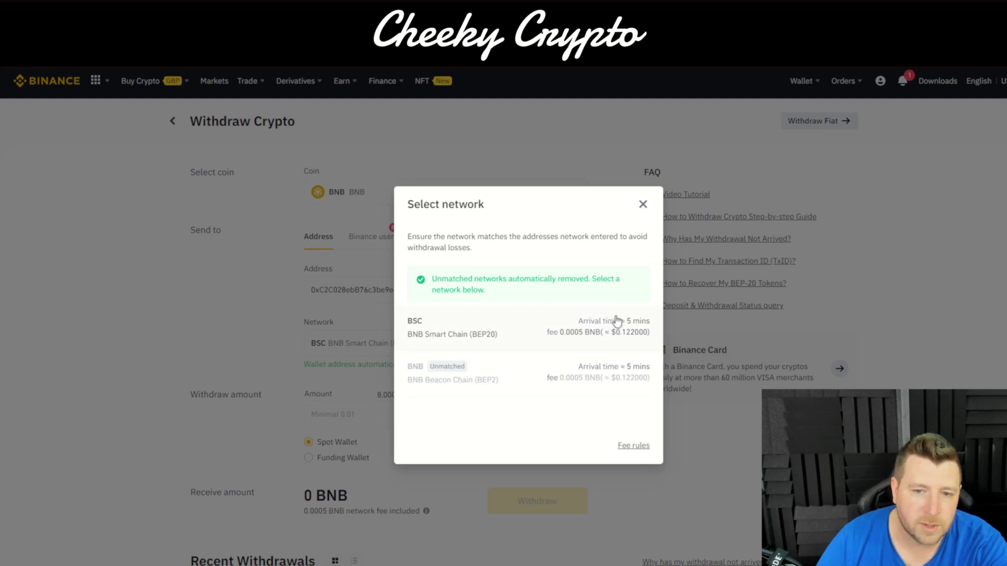
pyautogui.click(644, 205)
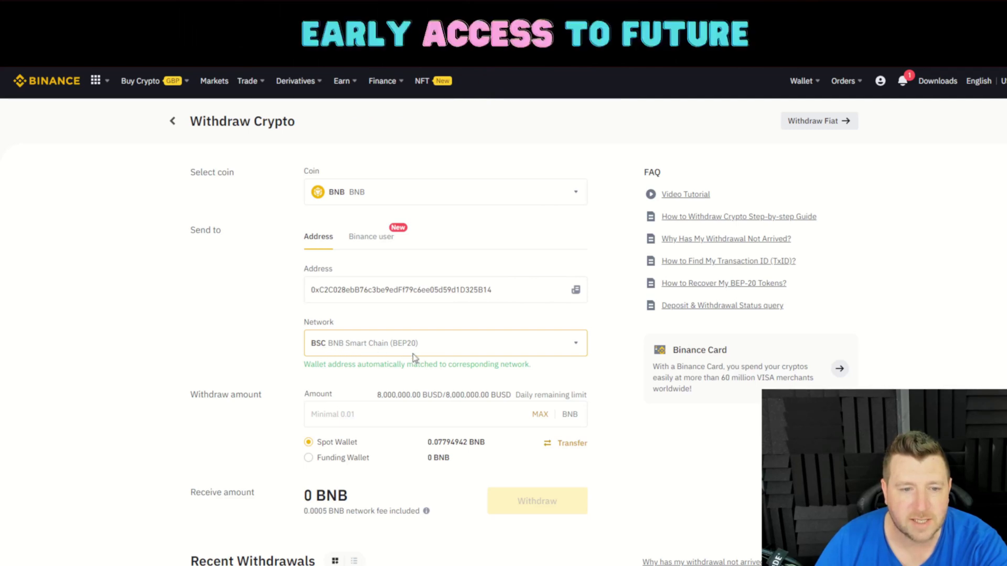
# Set the amount to the full 0.07794942 BNB, start the withdrawal, and accept the BSC warning.
pyautogui.click(541, 414)
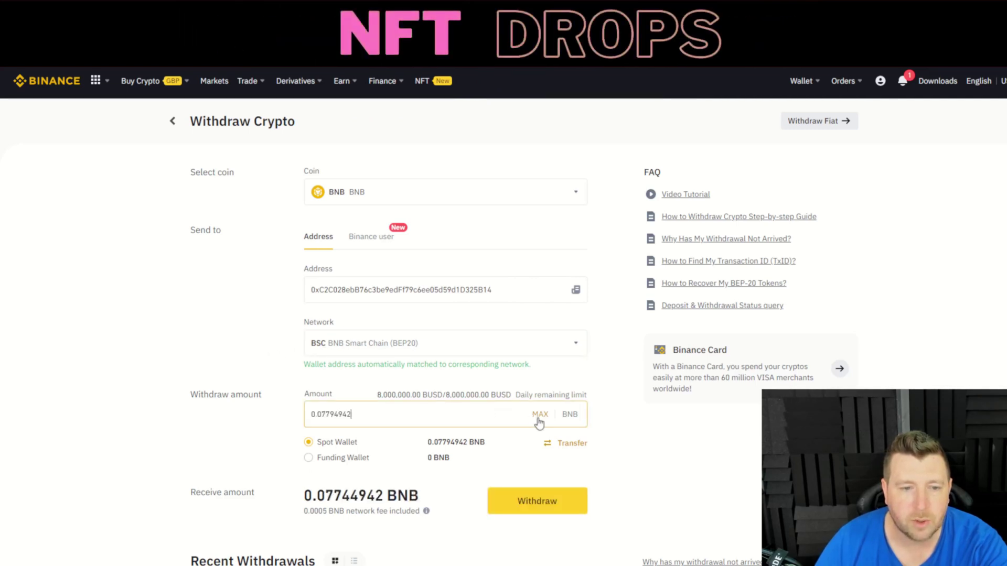
pyautogui.scroll(-1, 244, 342)
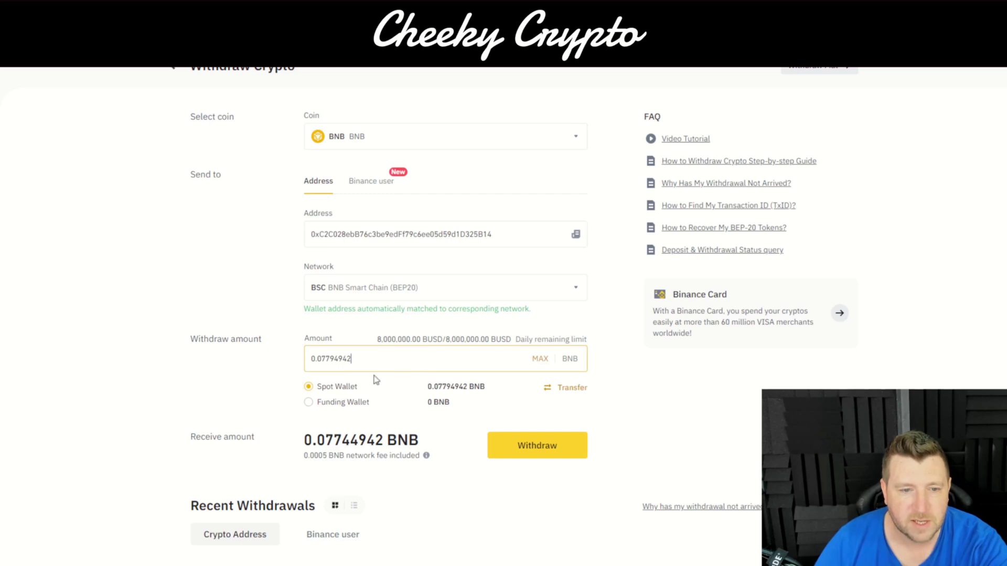
pyautogui.click(508, 452)
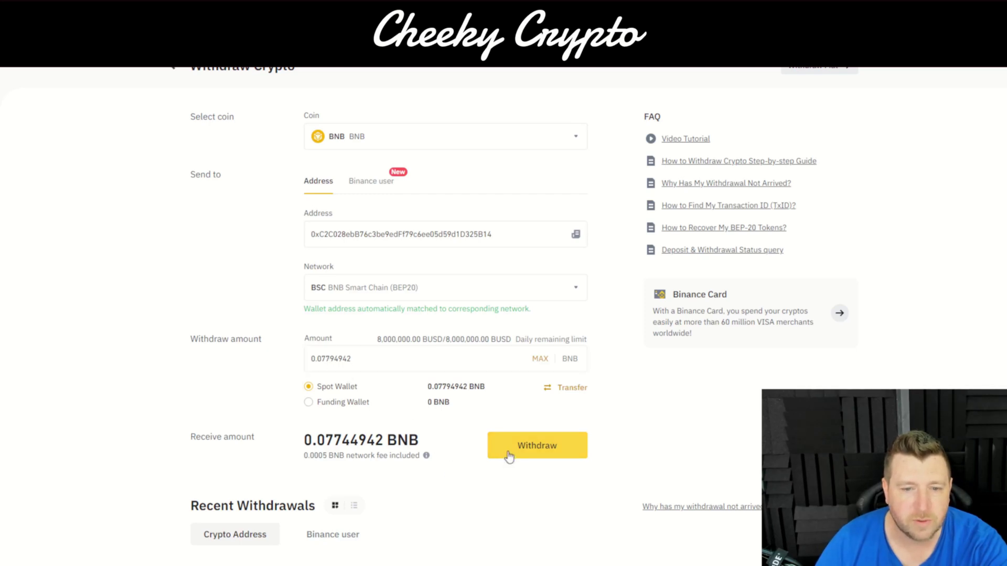
pyautogui.click(570, 397)
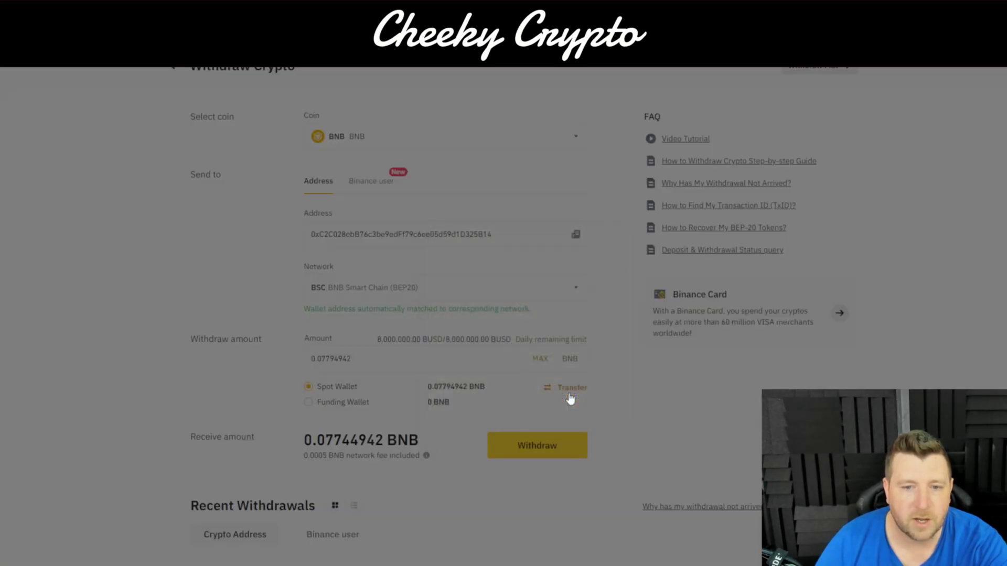
# Request and enter the phone and email verification codes, then submit the 0.07794942 BNB withdrawal.
pyautogui.click(570, 401)
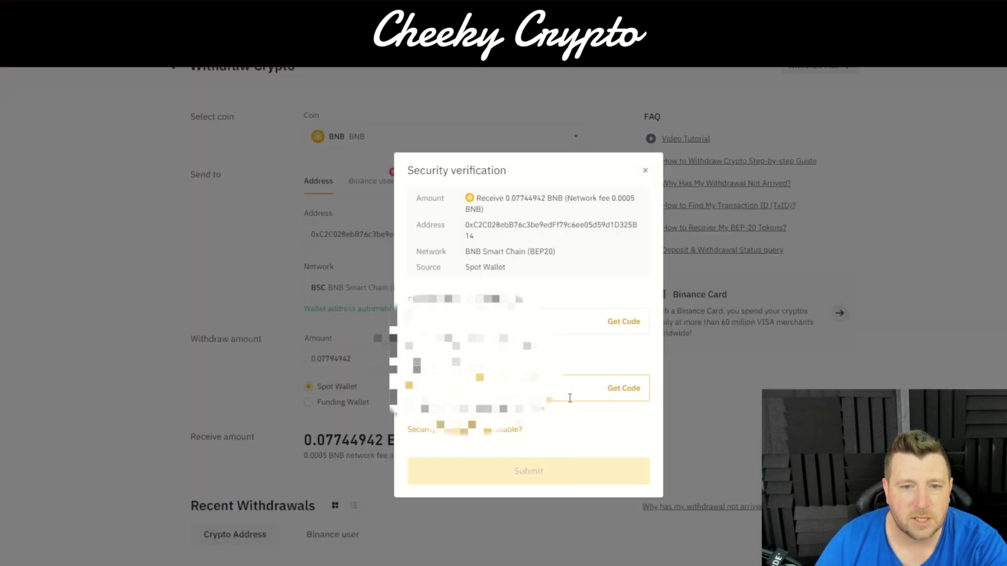
pyautogui.click(621, 322)
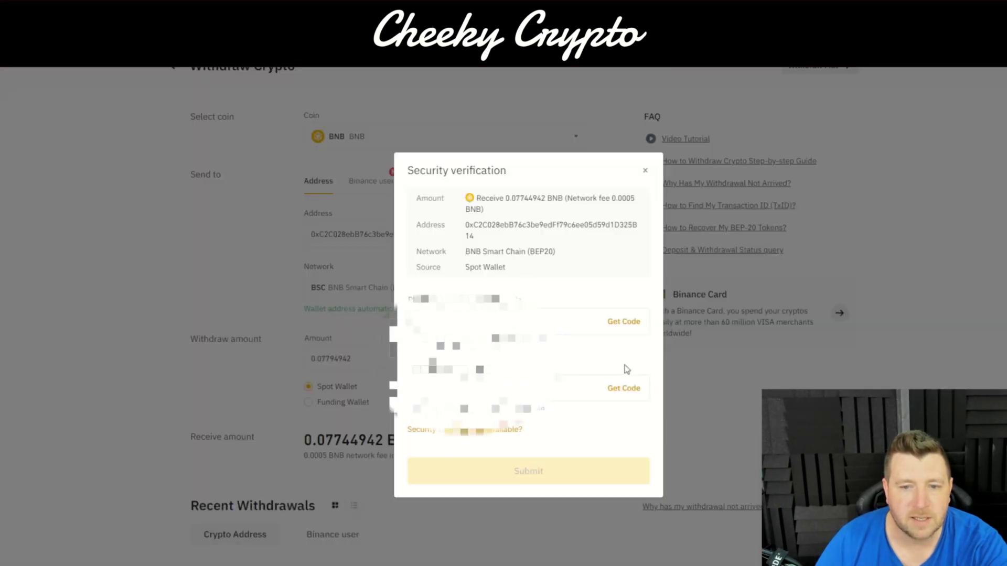
pyautogui.click(625, 388)
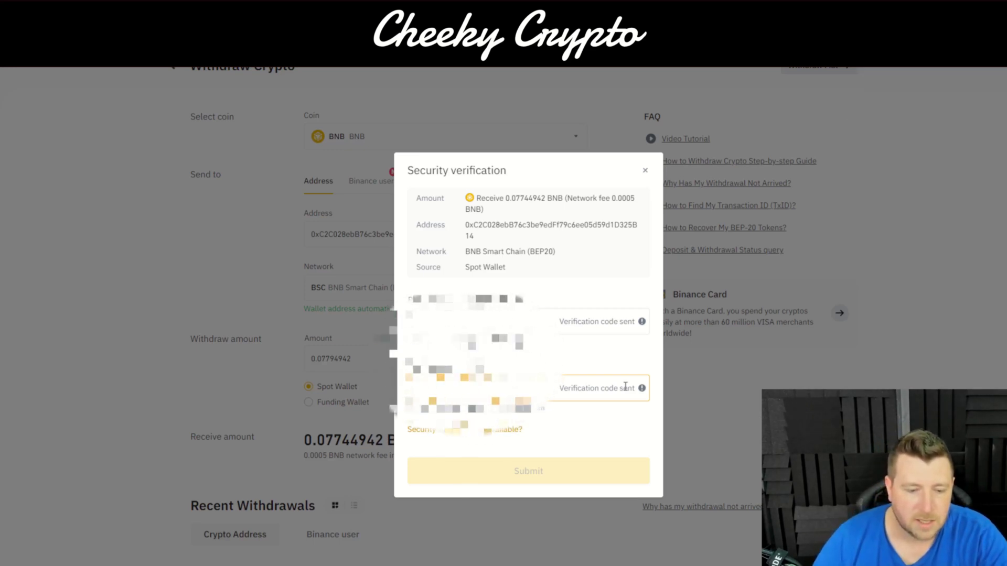
pyautogui.click(498, 321)
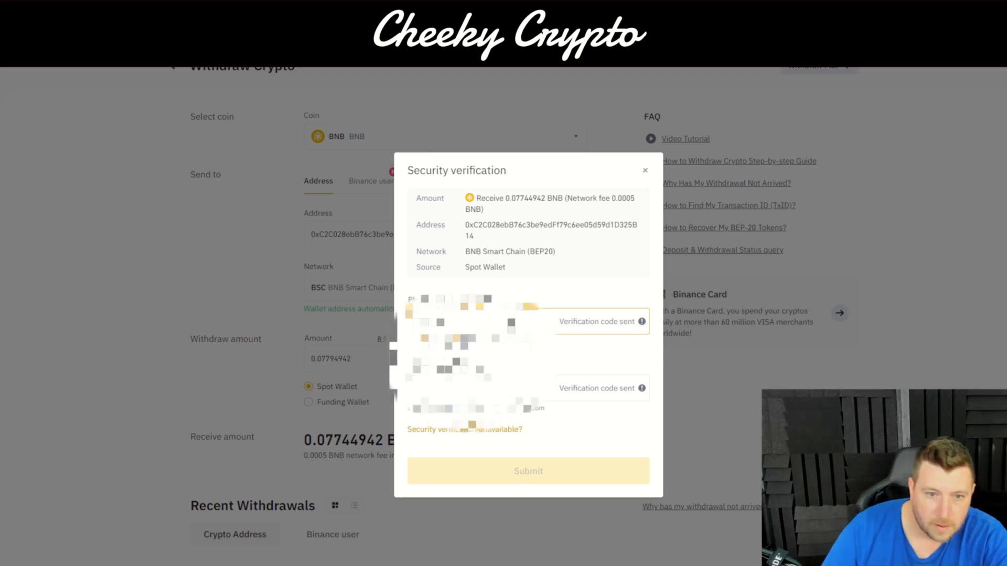
pyautogui.click(525, 388)
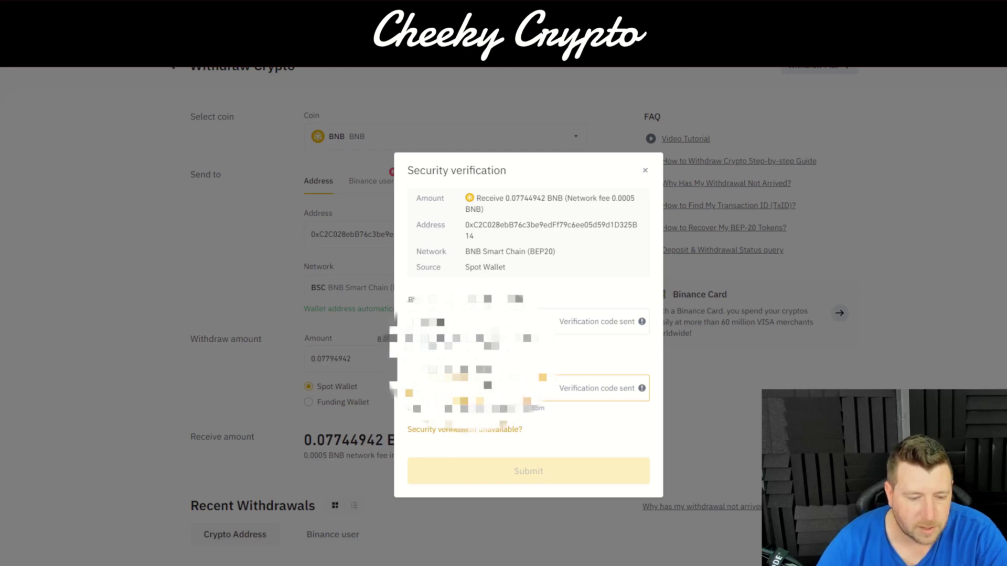
pyautogui.click(509, 466)
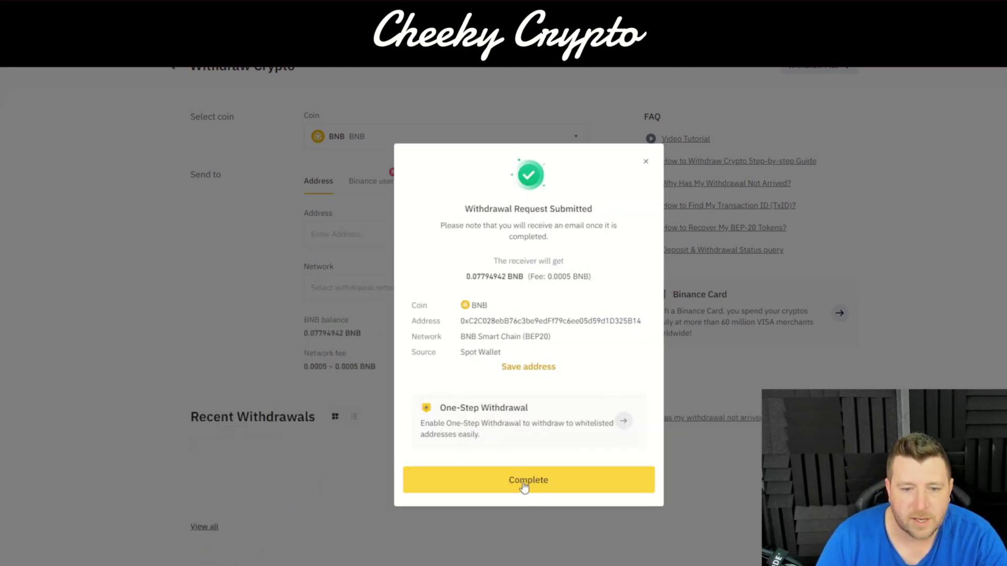
pyautogui.click(527, 477)
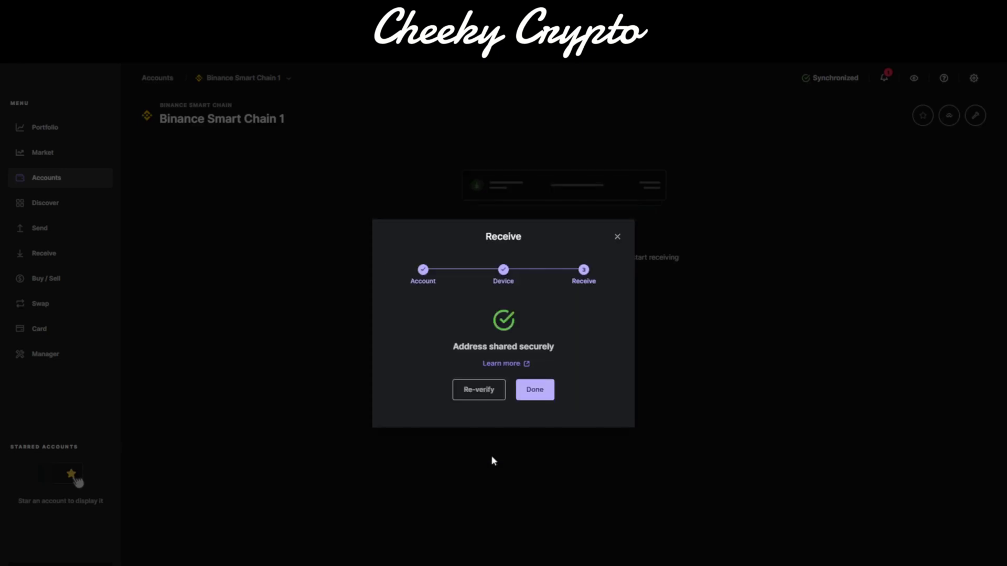
# Close the completed Receive dialog to return to the Binance Smart Chain 1 account.
pyautogui.click(535, 391)
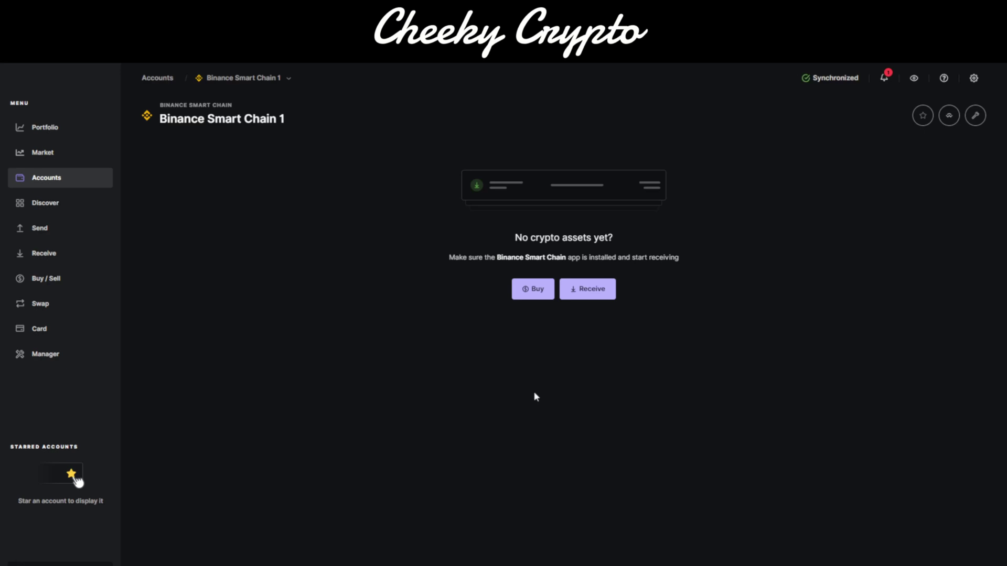